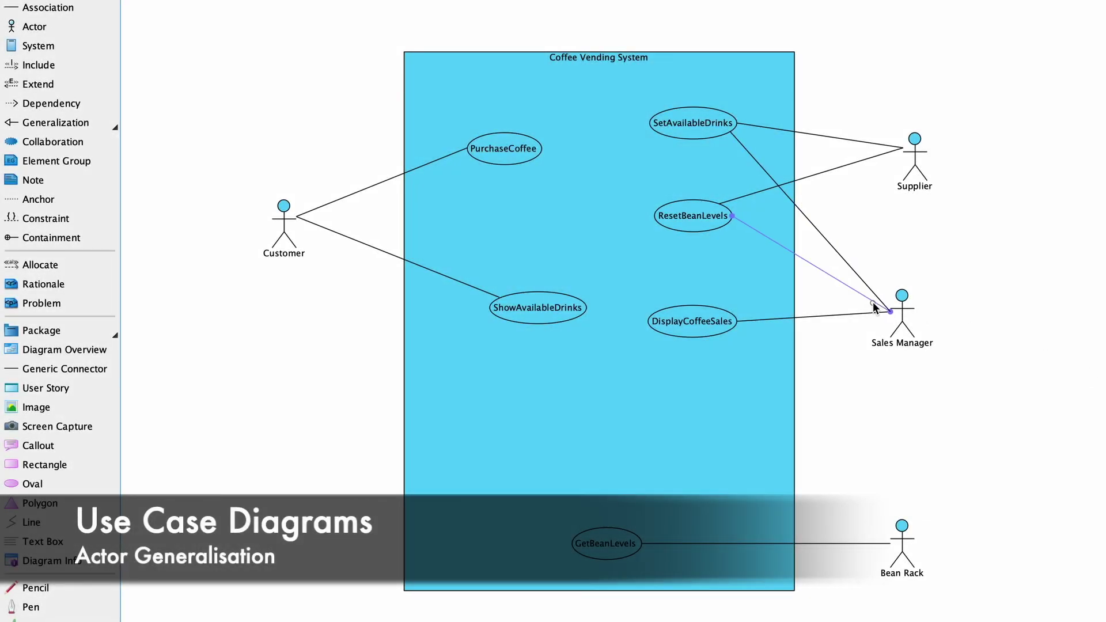
Check the actor associations, then nudge Sales Manager up and Supplier left into one column.
click(796, 209)
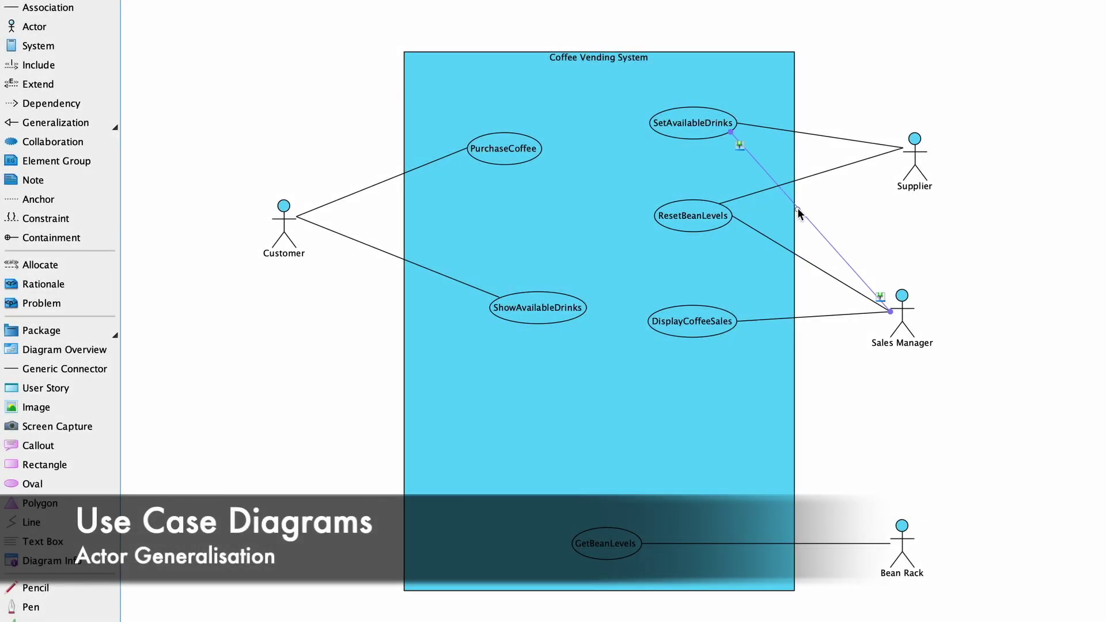
click(801, 178)
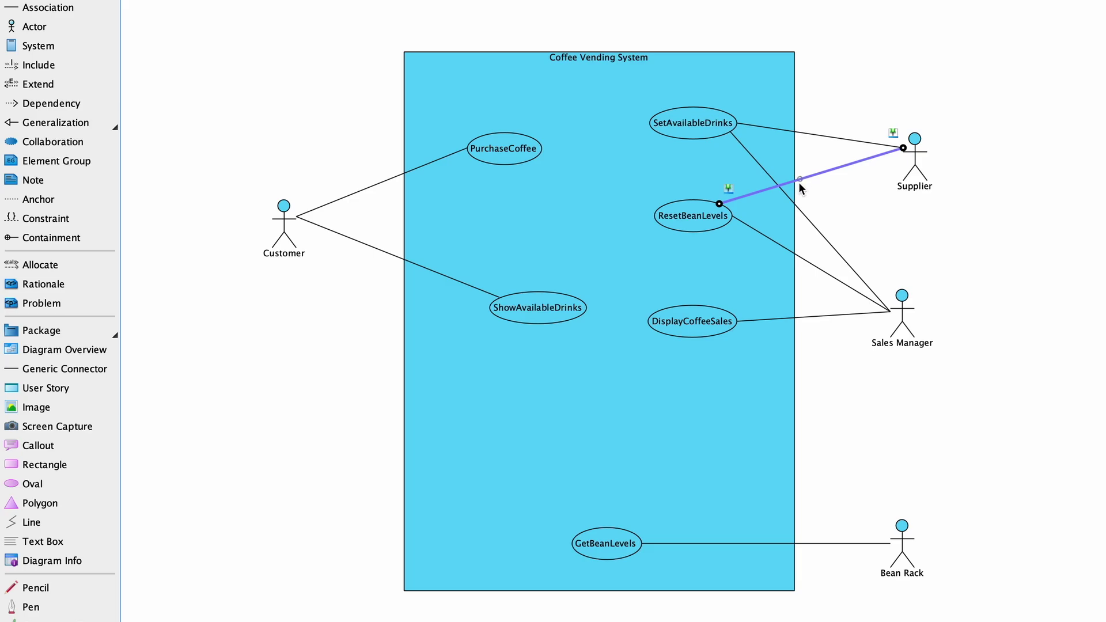
click(799, 209)
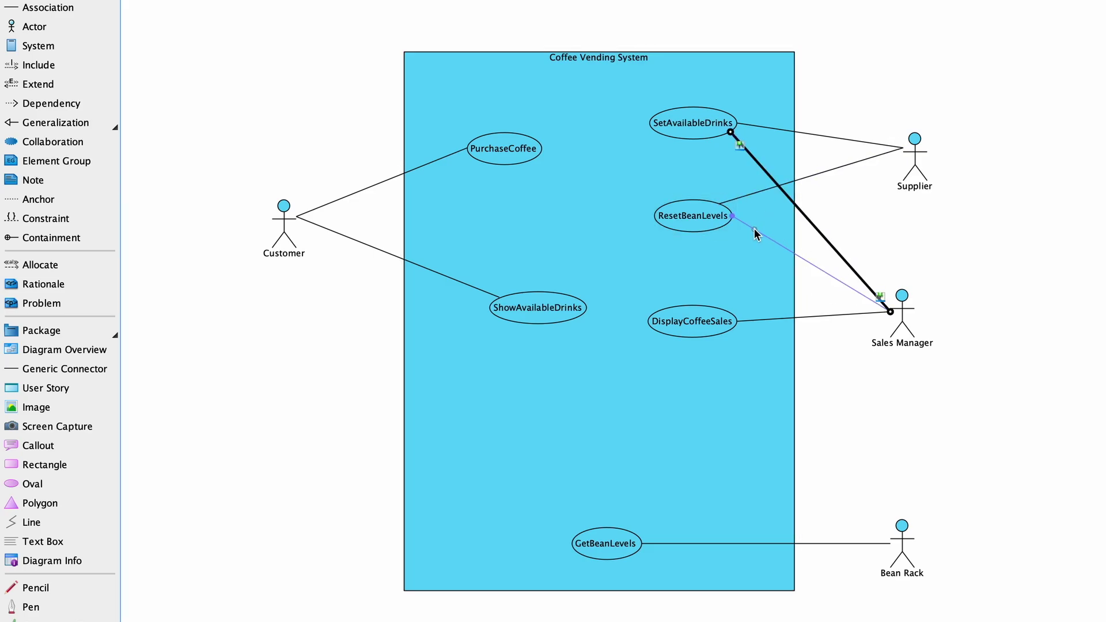
mouse_move(903, 307)
mouse_down()
mouse_move(919, 301)
mouse_move(902, 300)
mouse_up()
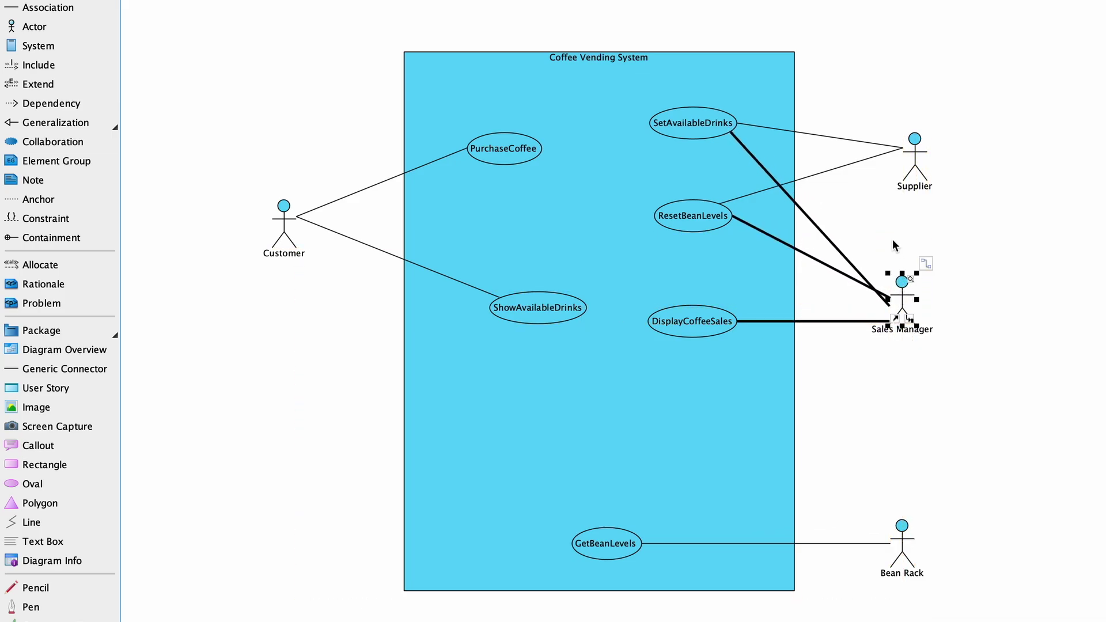
drag(919, 166, 906, 156)
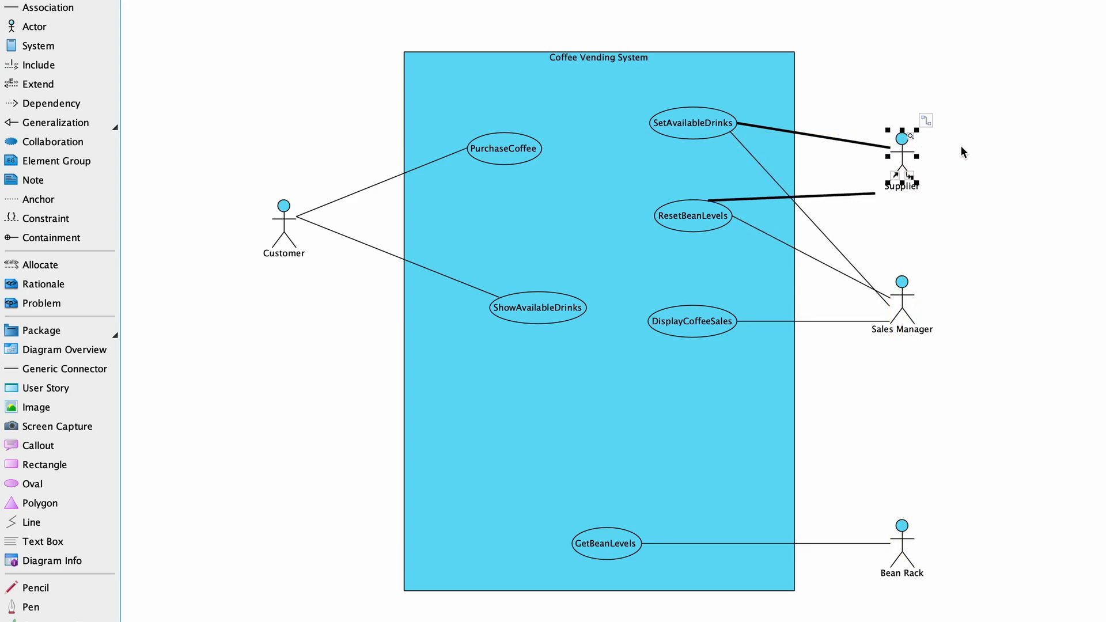
Recheck the ResetBeanLevels and SetAvailableDrinks associations, then select the Supplier actor.
click(803, 197)
click(793, 202)
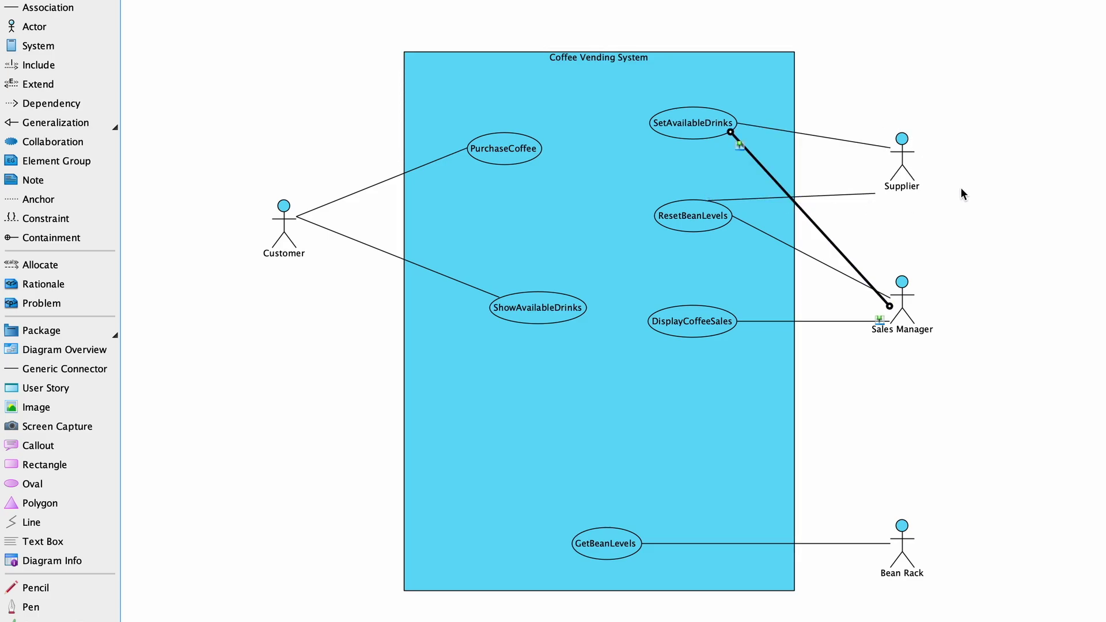
click(960, 211)
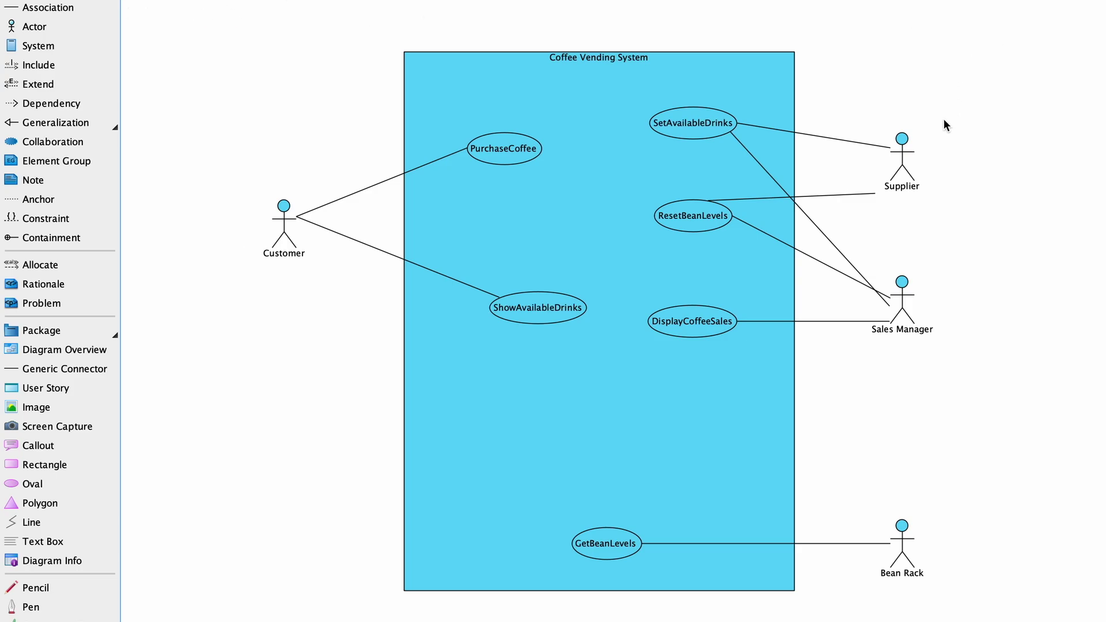
click(903, 158)
Drag Supplier down to the right of Sales Manager on the same row.
mouse_move(903, 158)
mouse_down()
mouse_move(1005, 304)
mouse_move(1021, 306)
mouse_up()
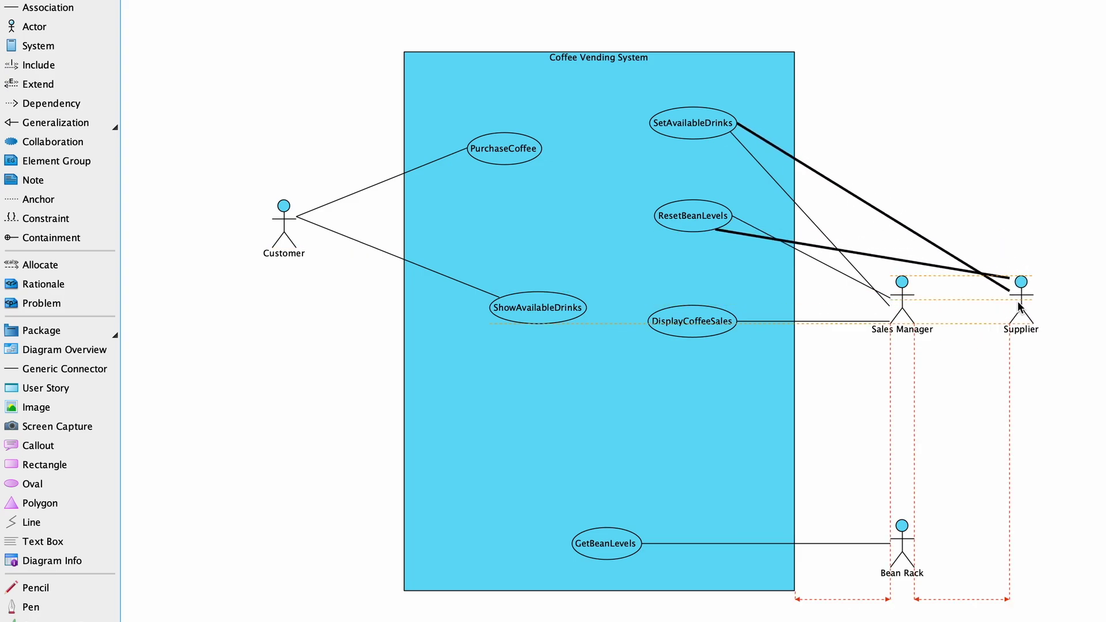
drag(1019, 303, 1021, 301)
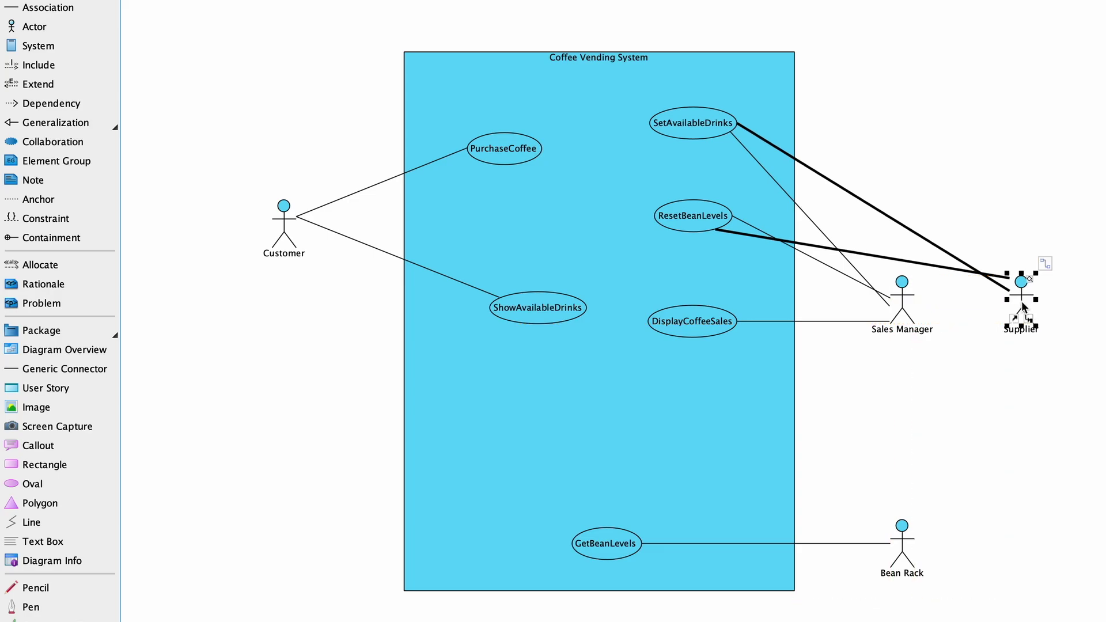
click(960, 170)
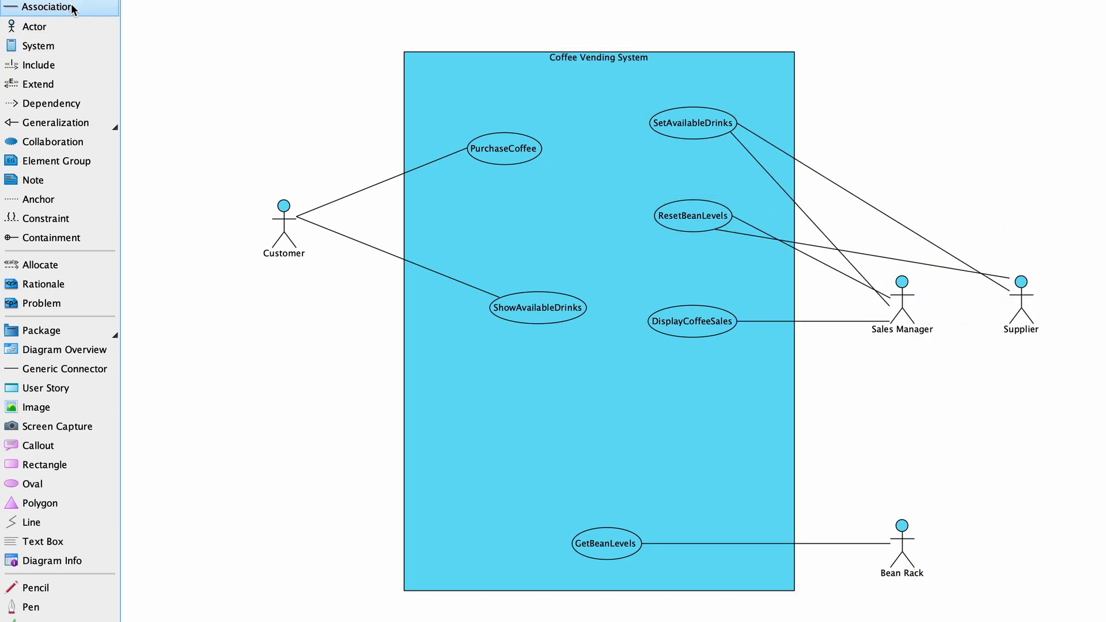
Add a new actor named Vendor above the right side of the diagram.
click(39, 27)
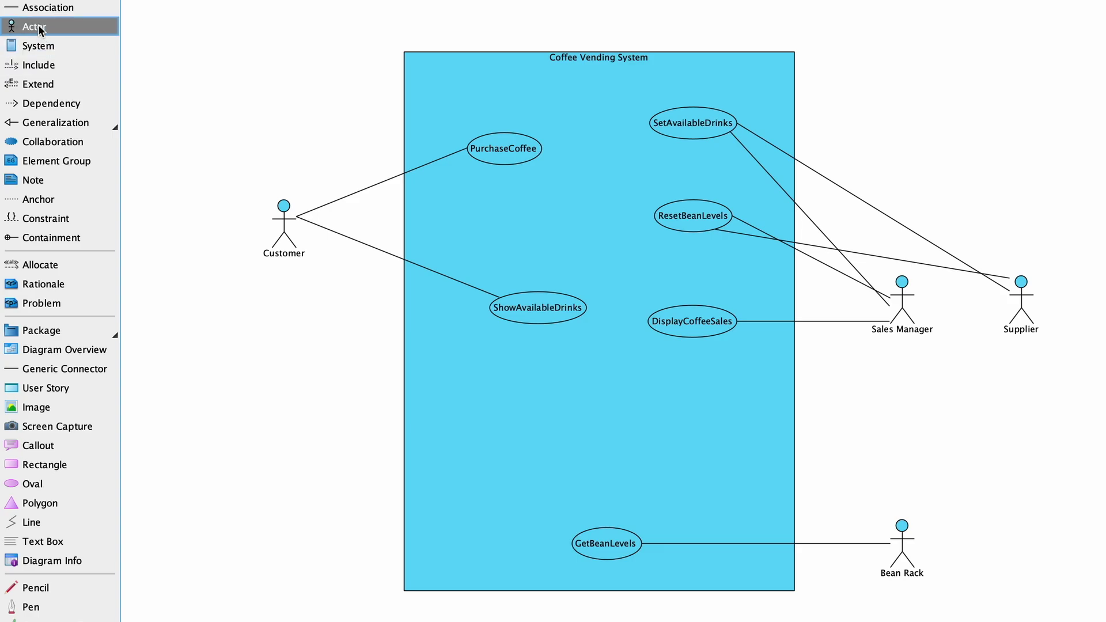
click(934, 80)
text(Vendor)
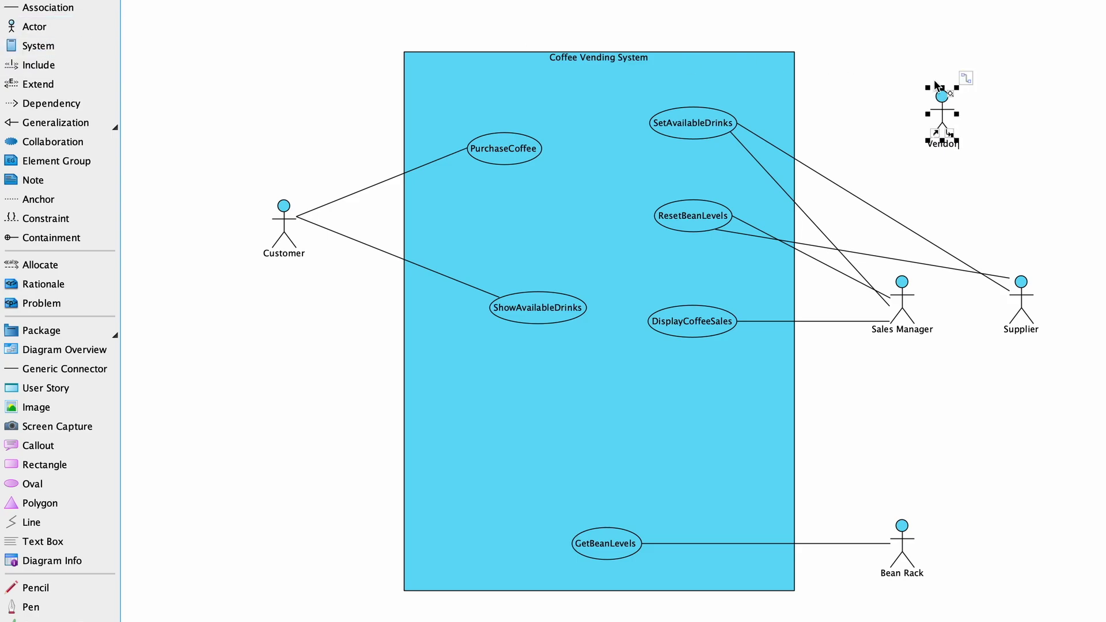
click(994, 143)
drag(940, 119, 955, 150)
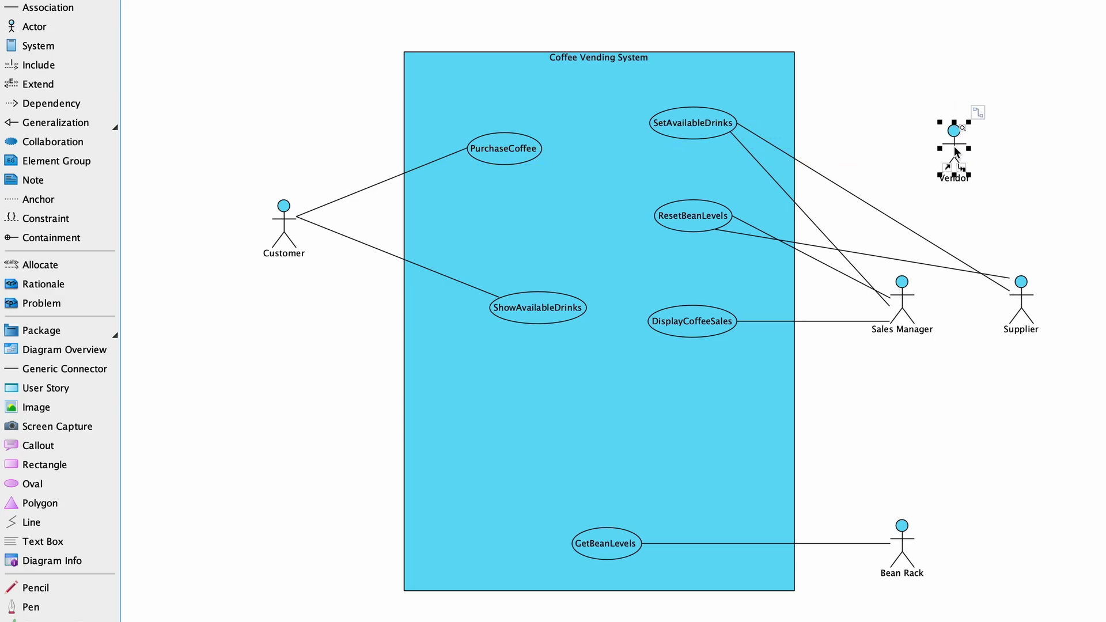
Move the SetAvailableDrinks and ResetBeanLevels associations to Vendor and delete Sales Manager's duplicates.
click(930, 241)
drag(1009, 292, 963, 160)
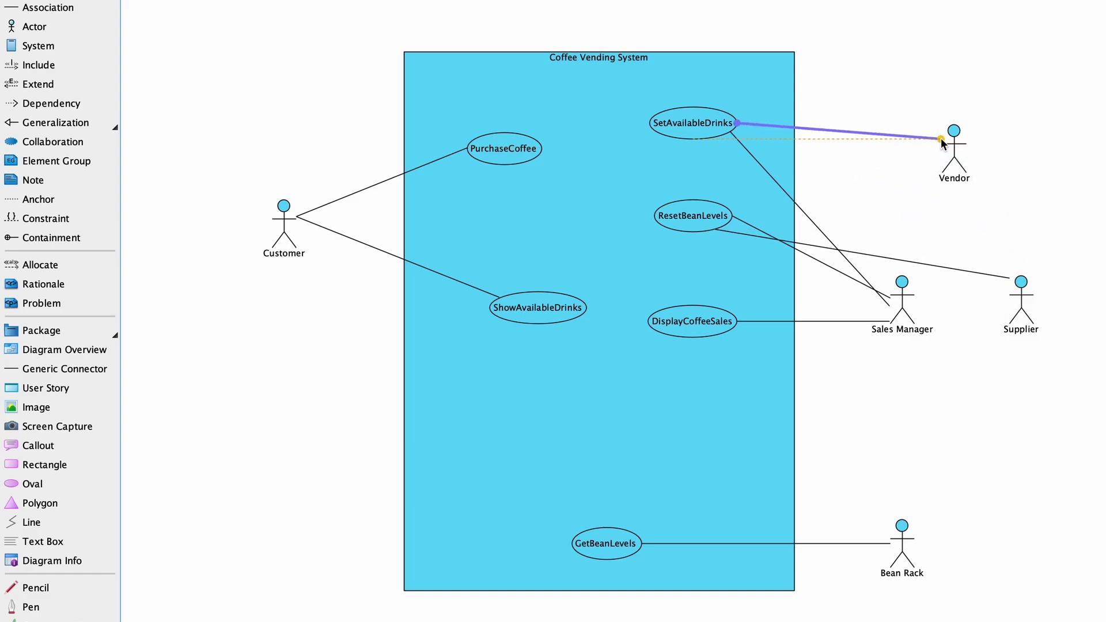
drag(963, 160, 943, 127)
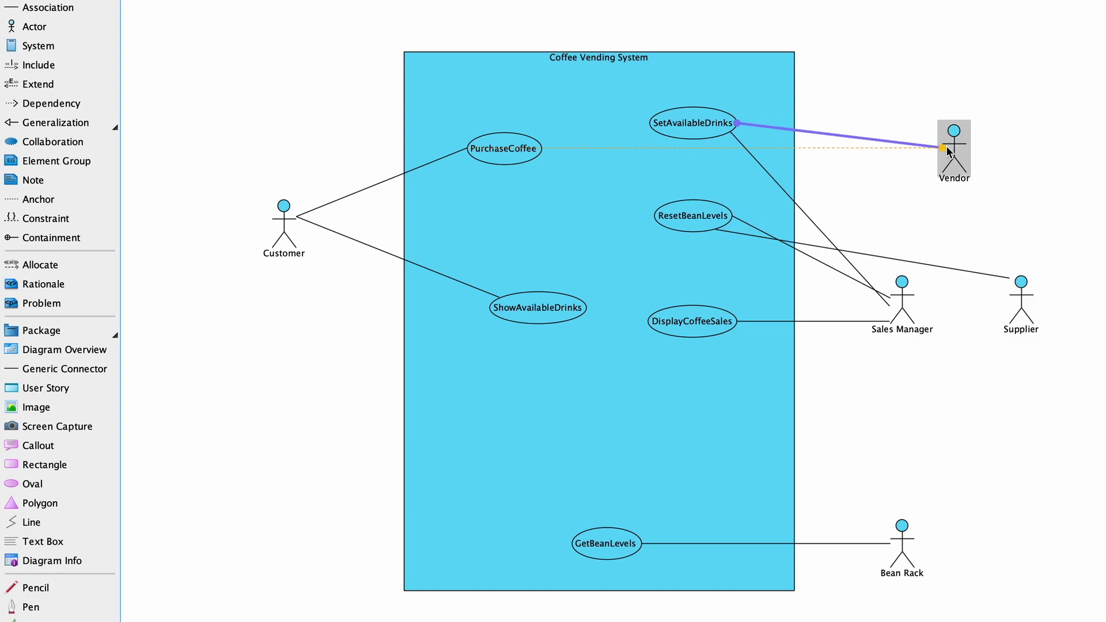
drag(1009, 278, 942, 148)
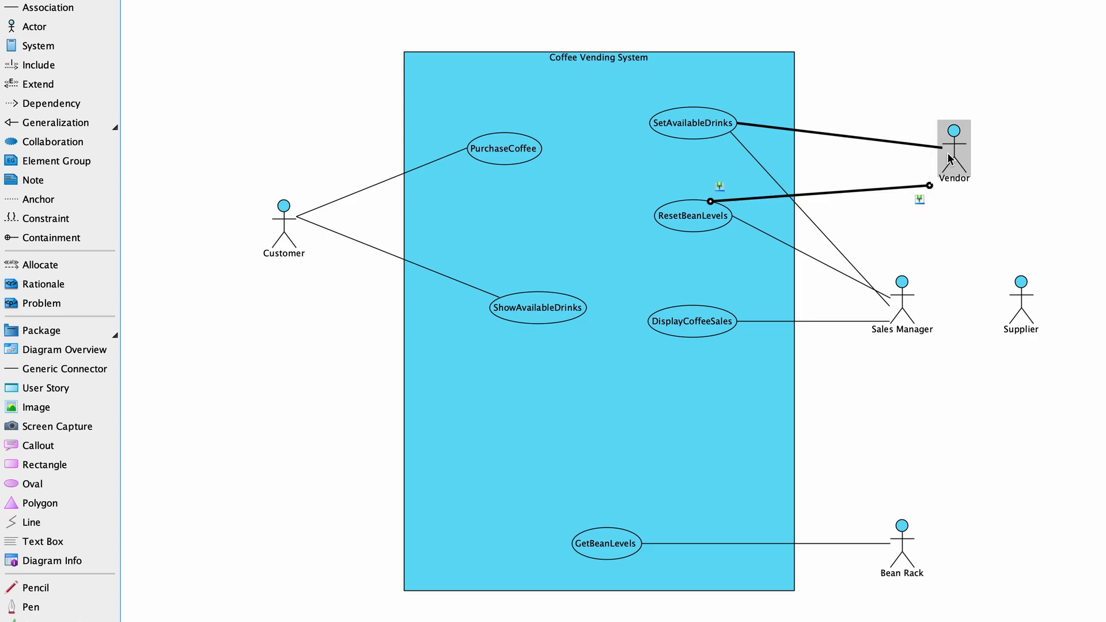
click(847, 259)
key(Delete)
key(Delete)
Draw generalizations from Sales Manager and Supplier to Vendor.
click(55, 122)
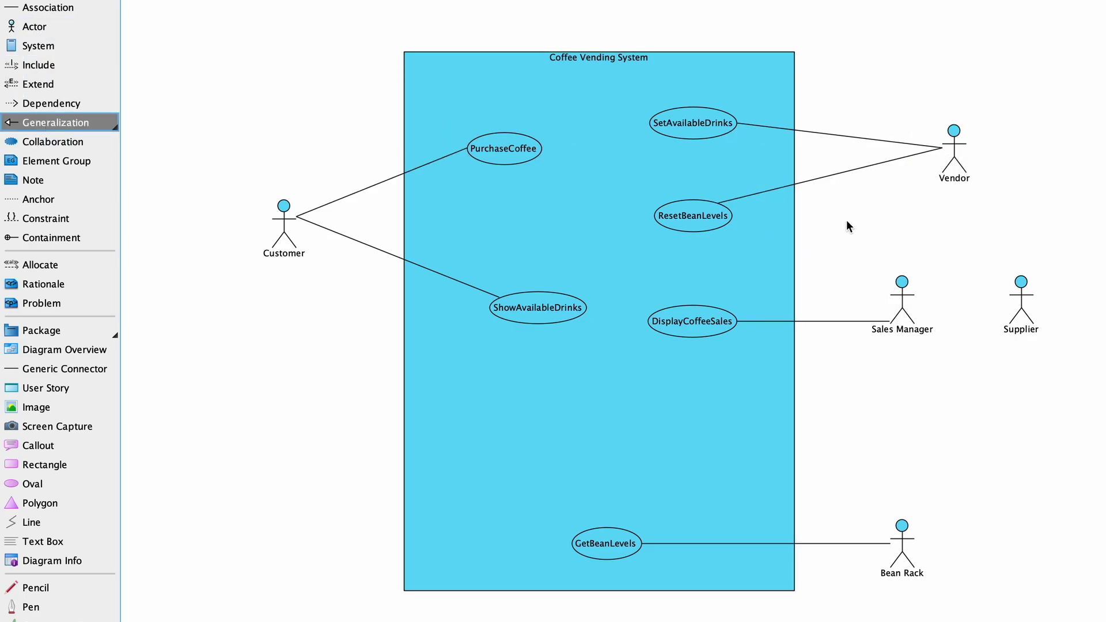
drag(916, 272, 948, 151)
click(55, 122)
drag(1020, 303, 953, 151)
Bend the generalizations into a shared tree, with Supplier's branch directly above Supplier.
click(929, 244)
mouse_move(929, 244)
mouse_down()
mouse_move(967, 251)
mouse_move(902, 254)
mouse_move(1018, 257)
mouse_move(1003, 256)
mouse_up()
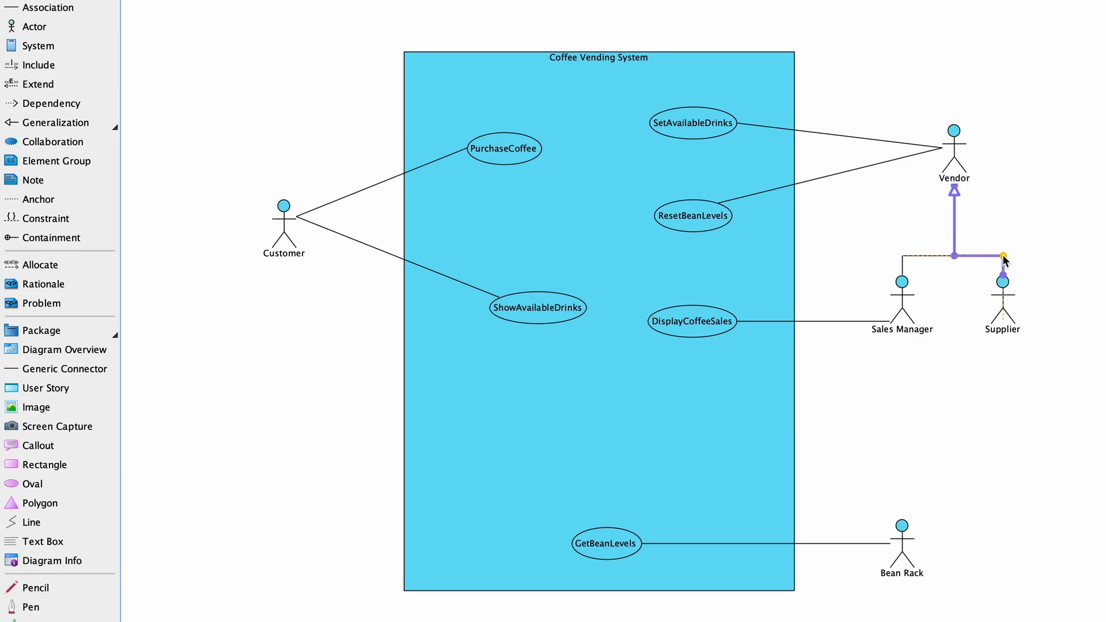
click(1002, 203)
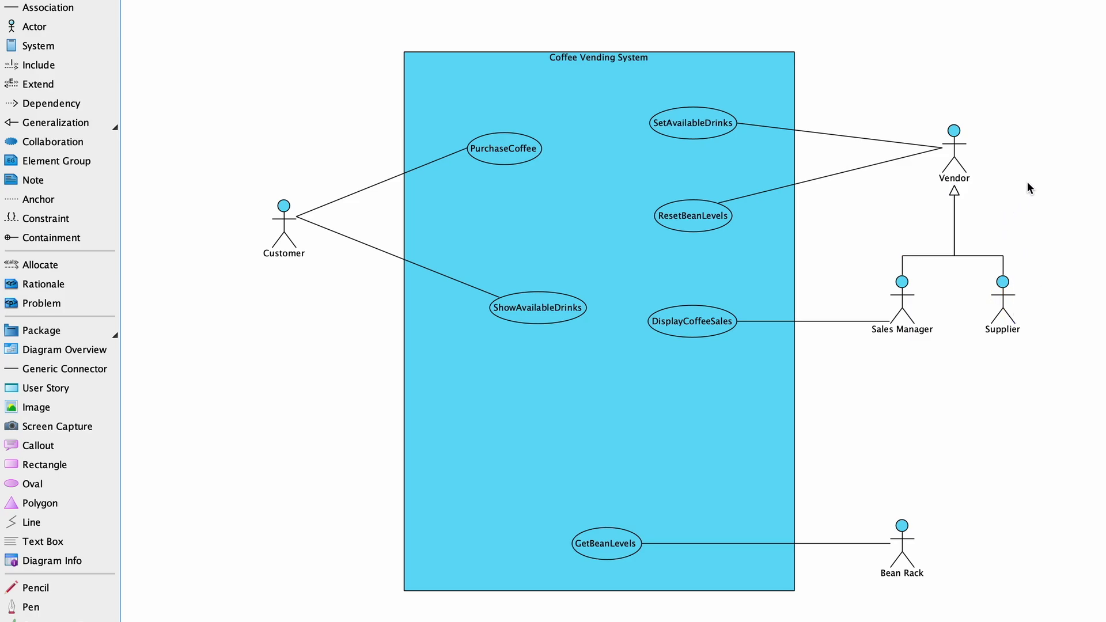